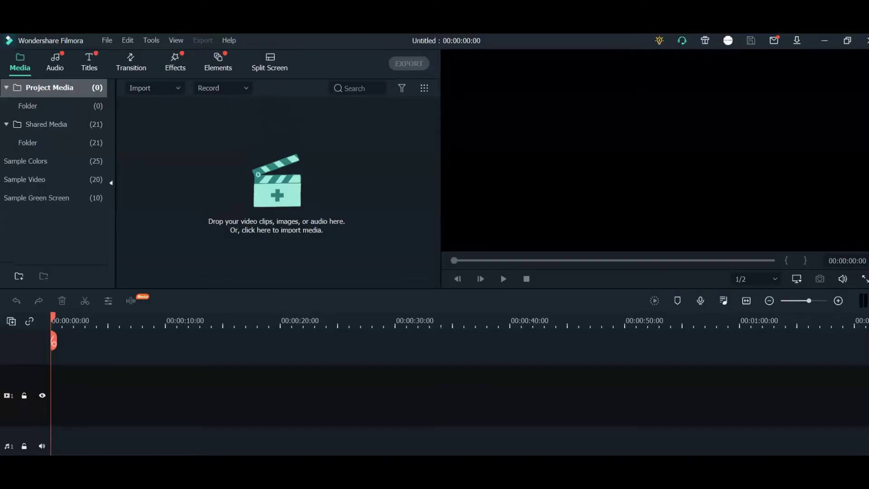
- Set Project Settings to 9:16 portrait (1080x1920) at 60 fps
click(107, 40)
mouse_move(127, 107)
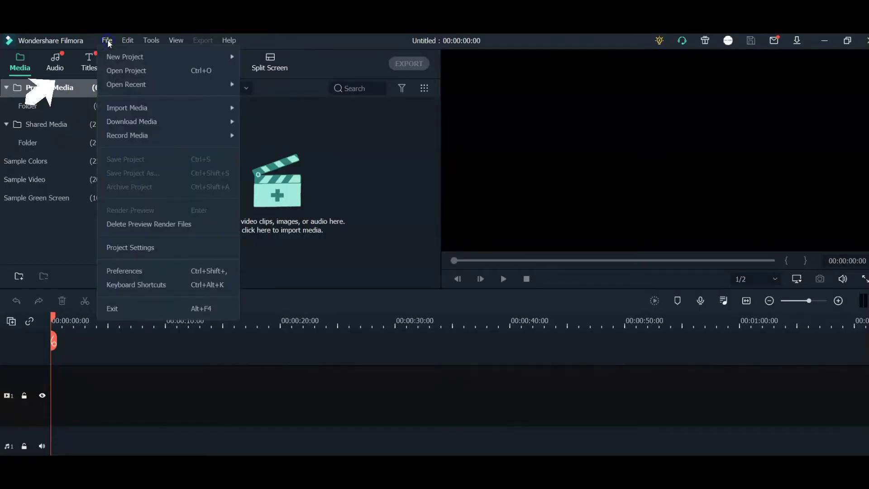
click(158, 247)
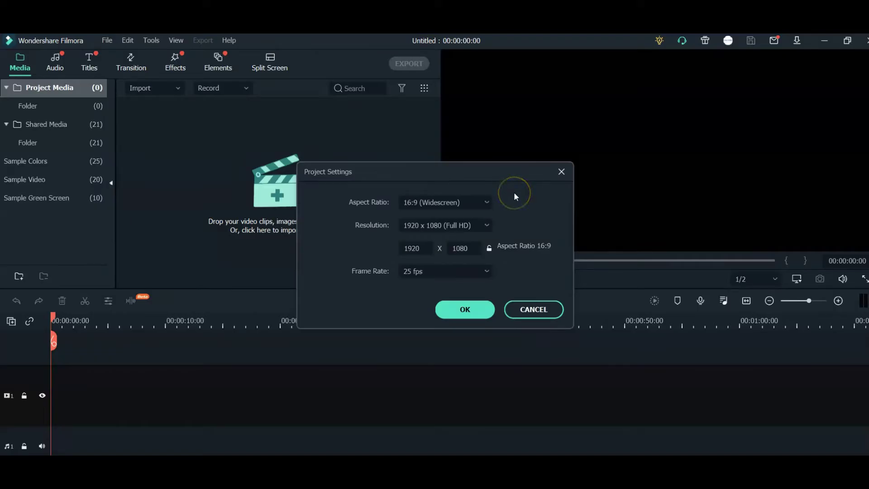
click(487, 203)
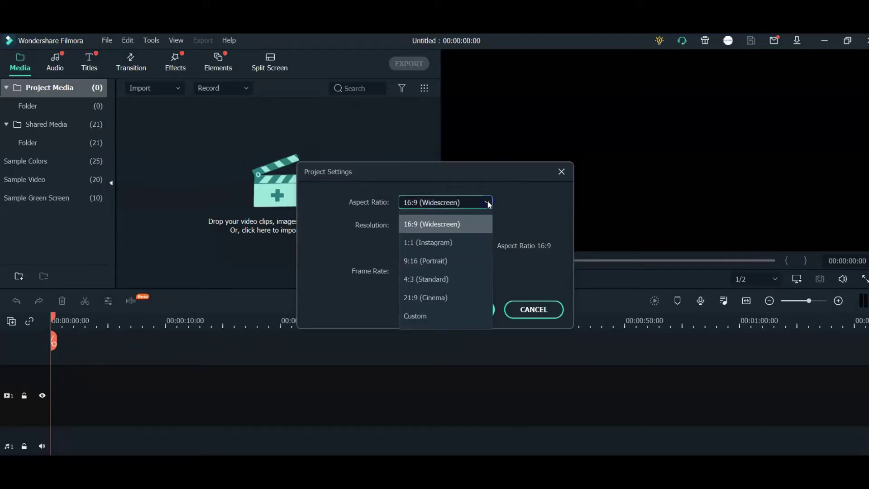
click(456, 268)
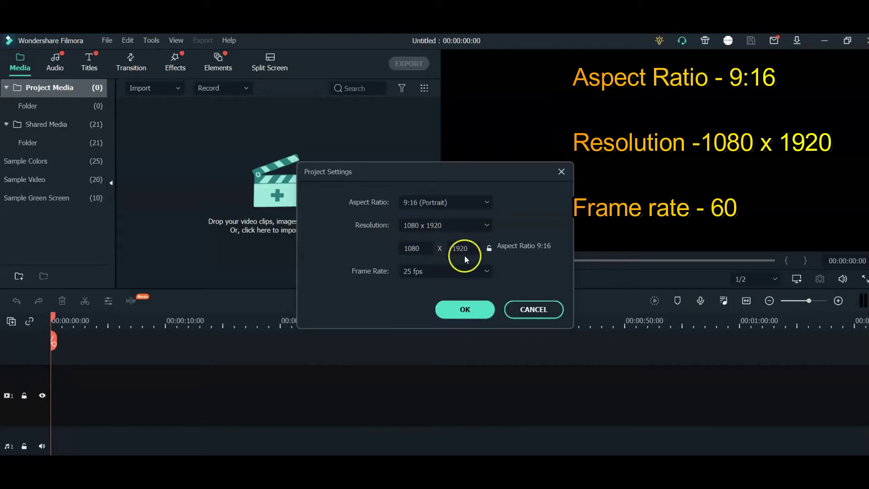
click(488, 271)
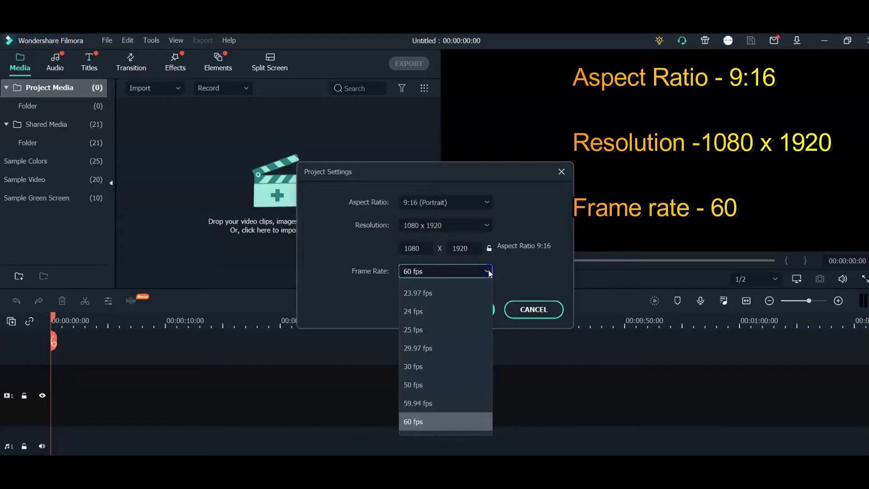
click(463, 420)
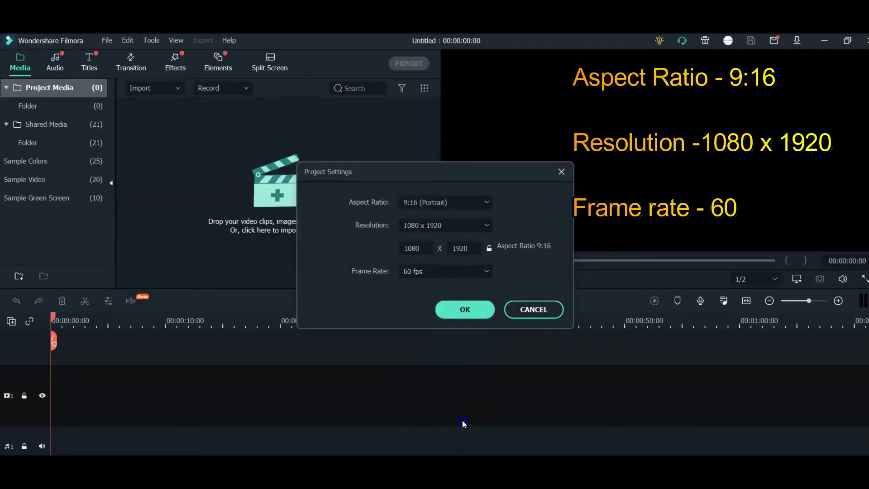
click(460, 306)
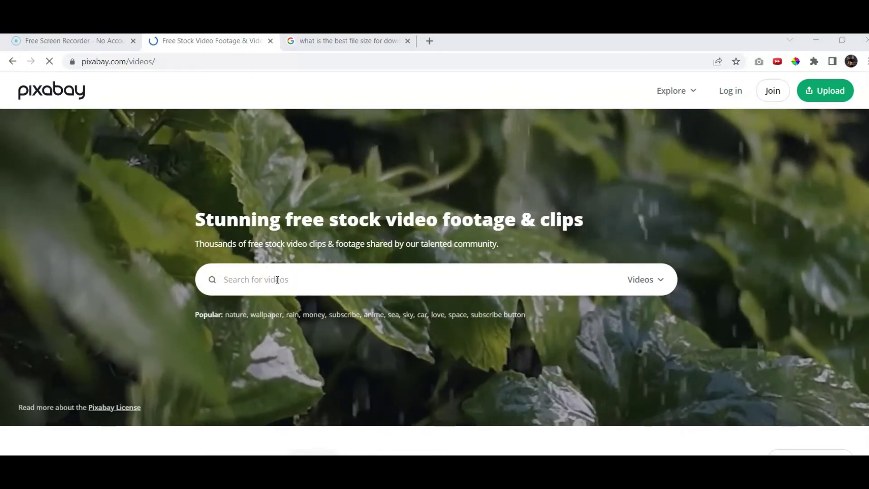
- Search Pixabay videos for 'strawberry' and download one of the strawberry clips
click(277, 279)
text(strawbe)
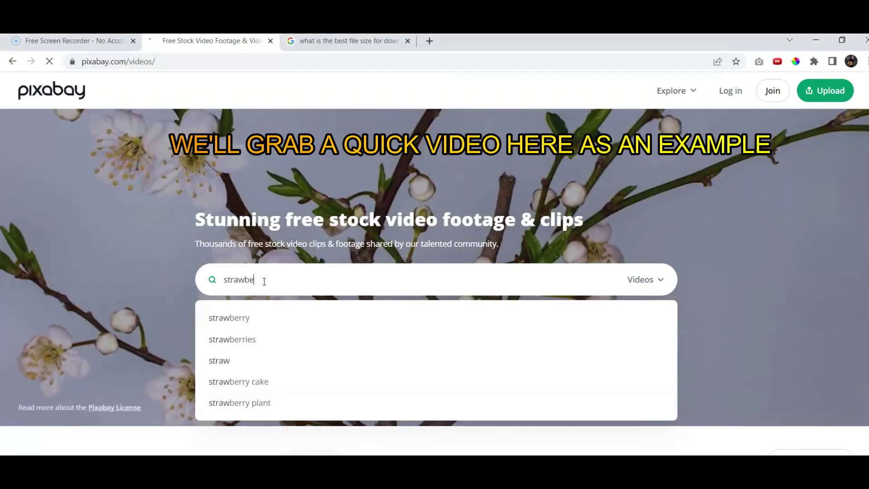
text(rry)
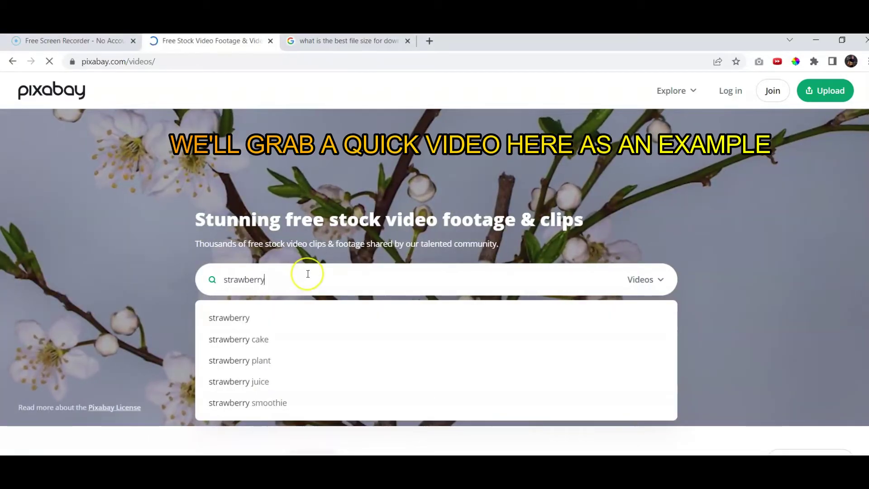
key(Return)
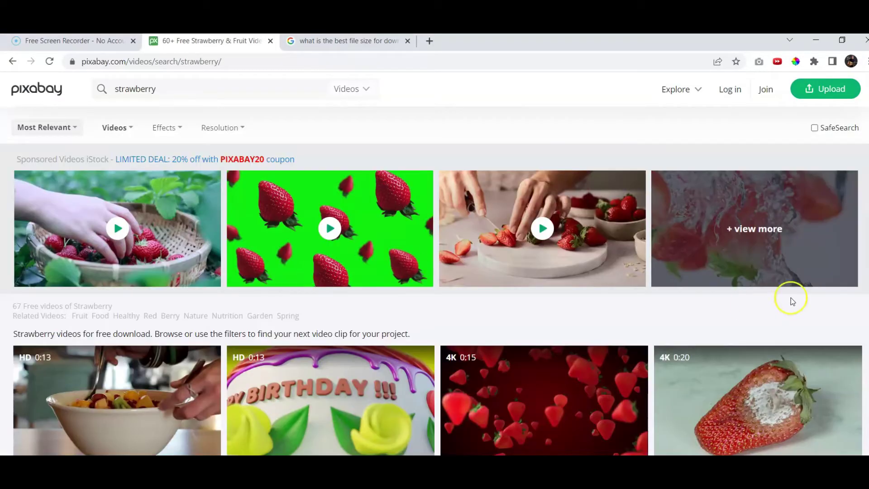
scroll(435, 271, down, 4)
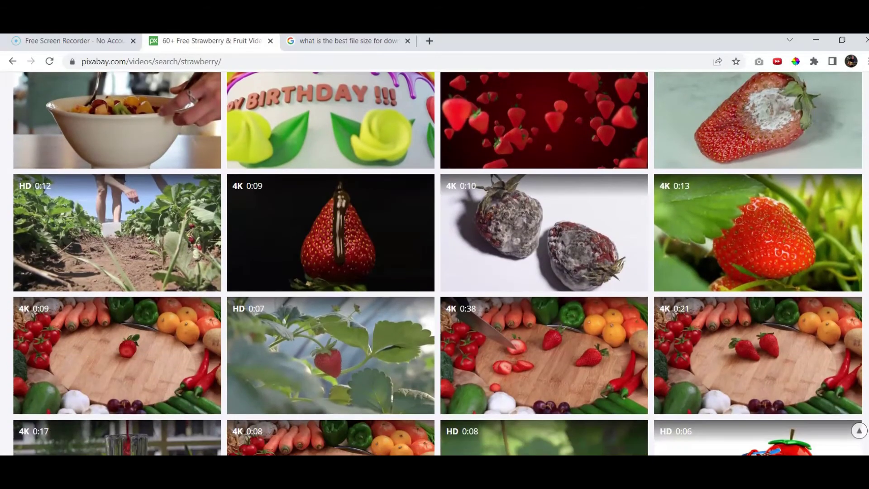
click(710, 227)
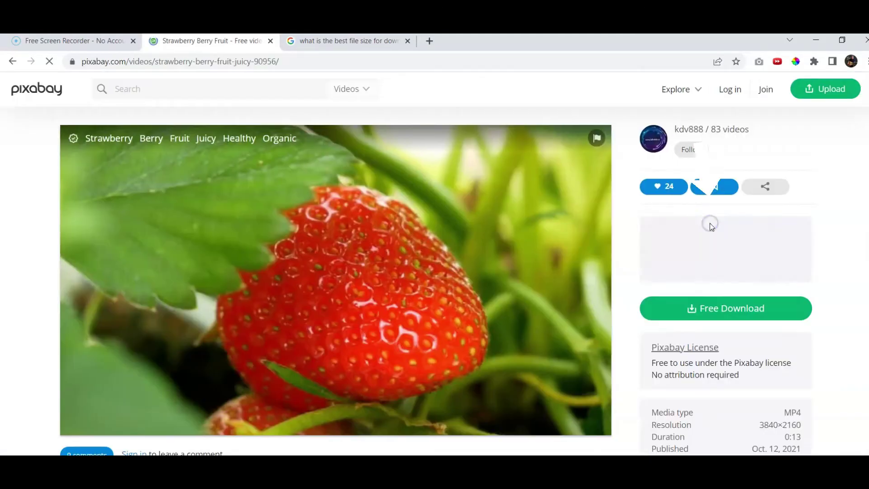
click(710, 307)
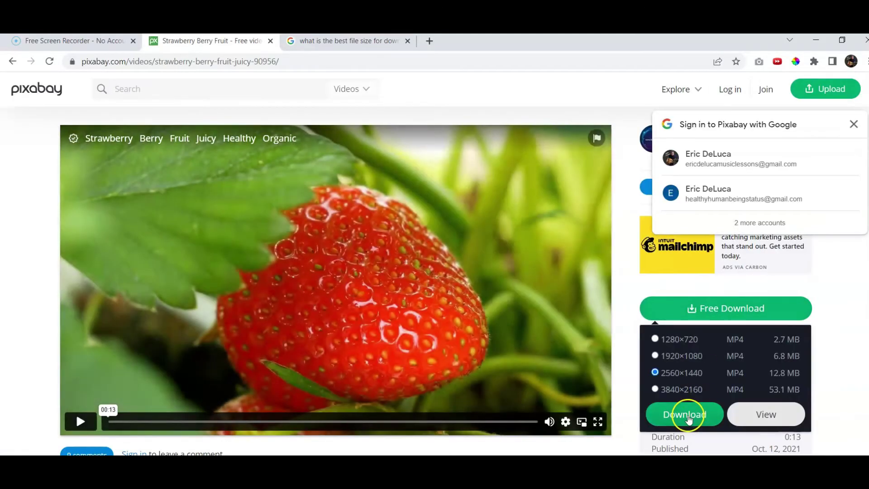
click(683, 414)
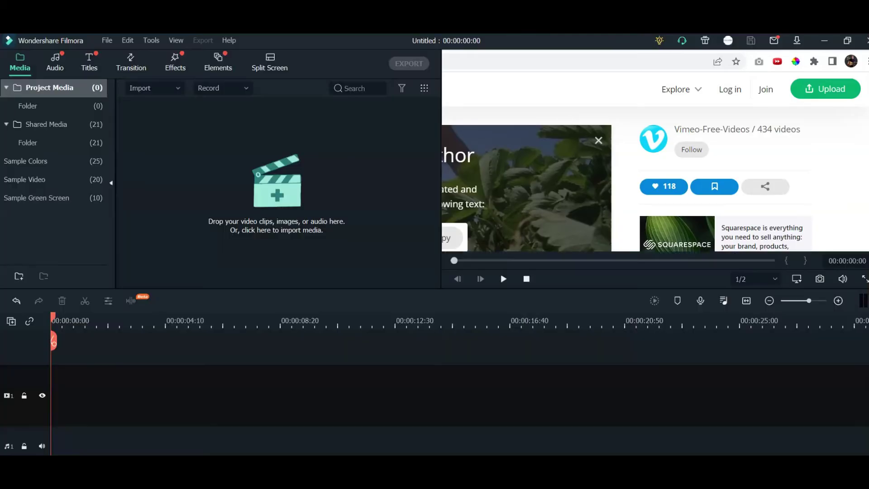
- Import the two strawberry MP4s, keeping the 1080x1920 60 fps settings, and preview them
click(157, 191)
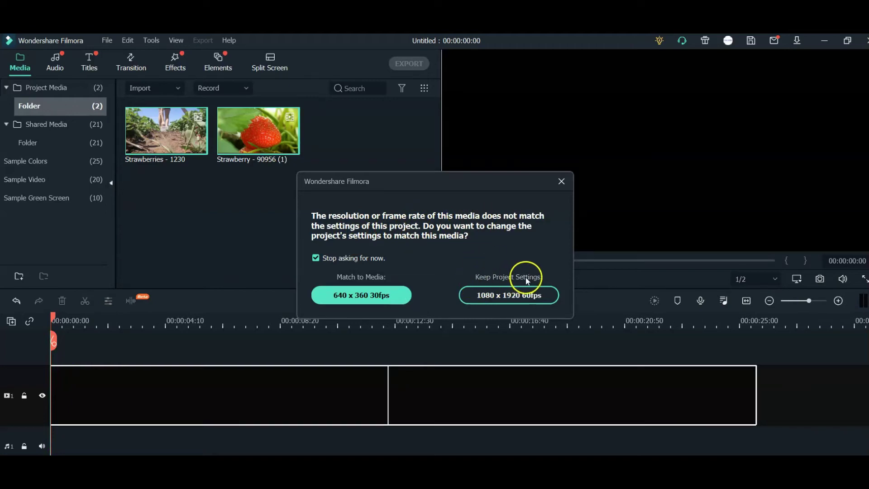
click(485, 299)
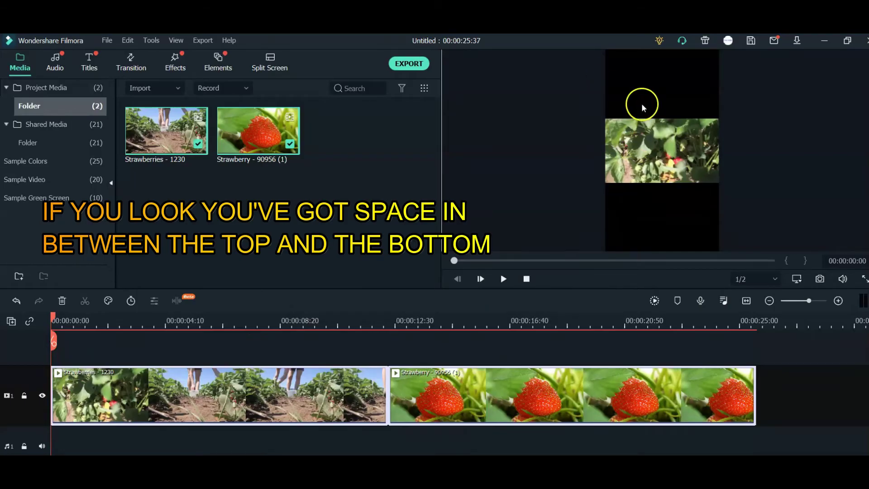
click(503, 279)
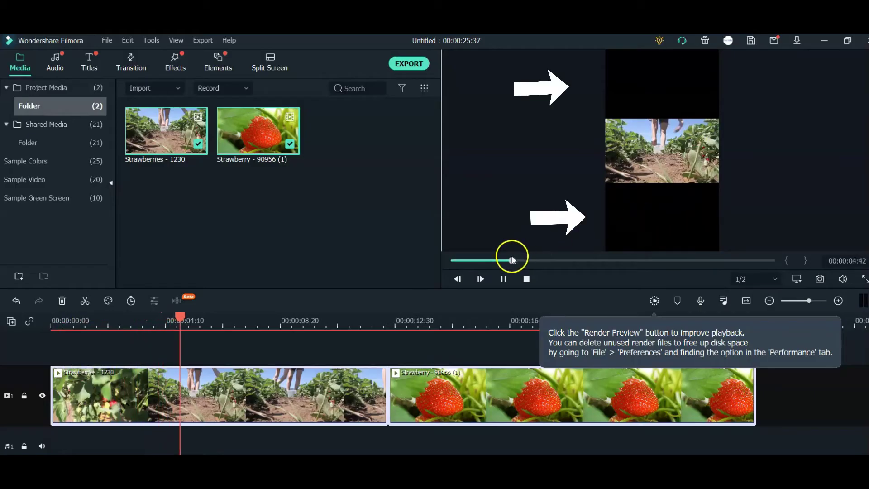
drag(512, 260, 540, 260)
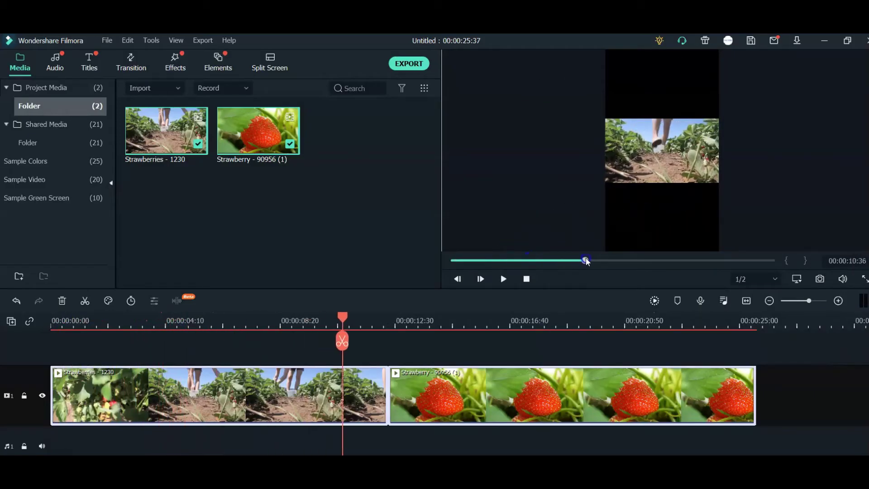
click(625, 96)
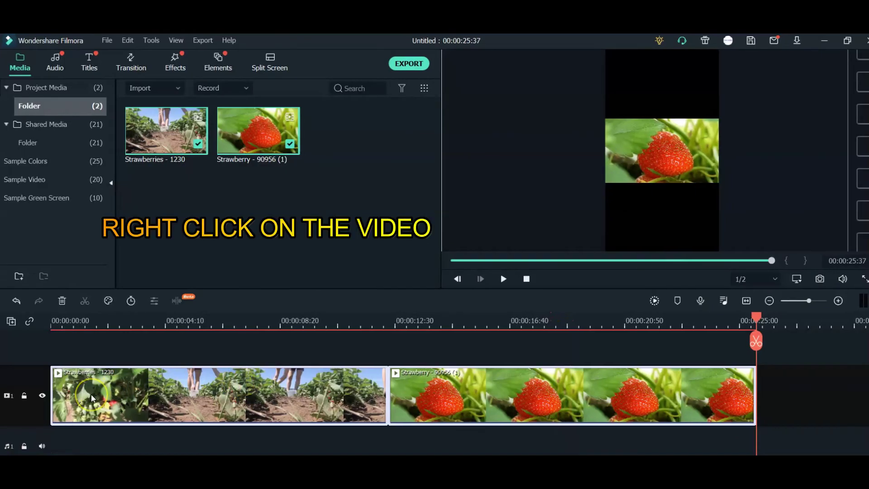
- Crop both timeline clips, including the field clip, to fill the portrait frame and check the result
right_click(93, 398)
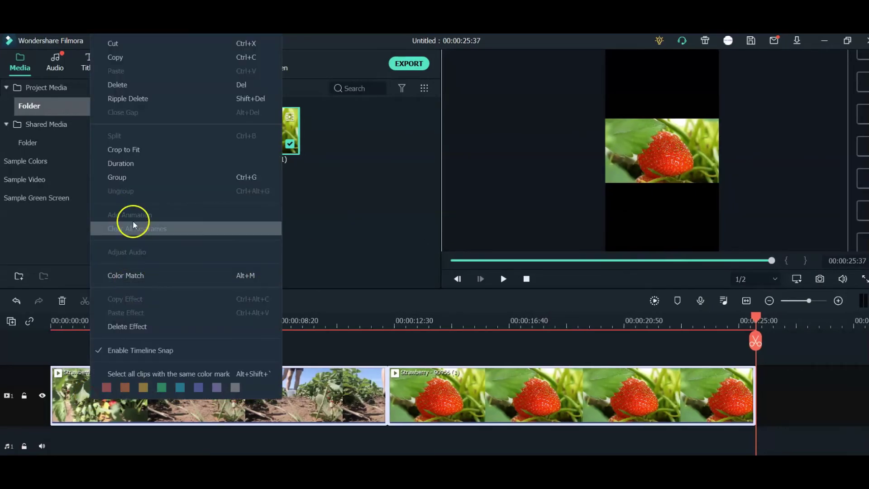
click(150, 155)
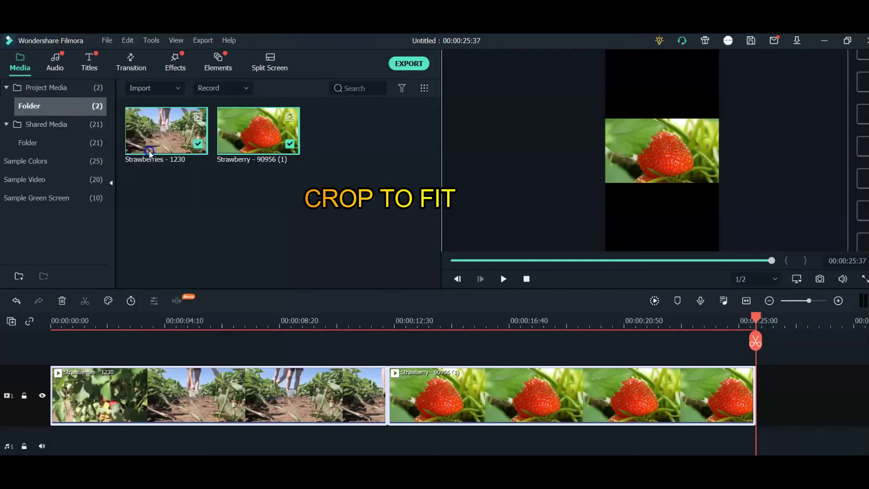
click(245, 404)
right_click(242, 405)
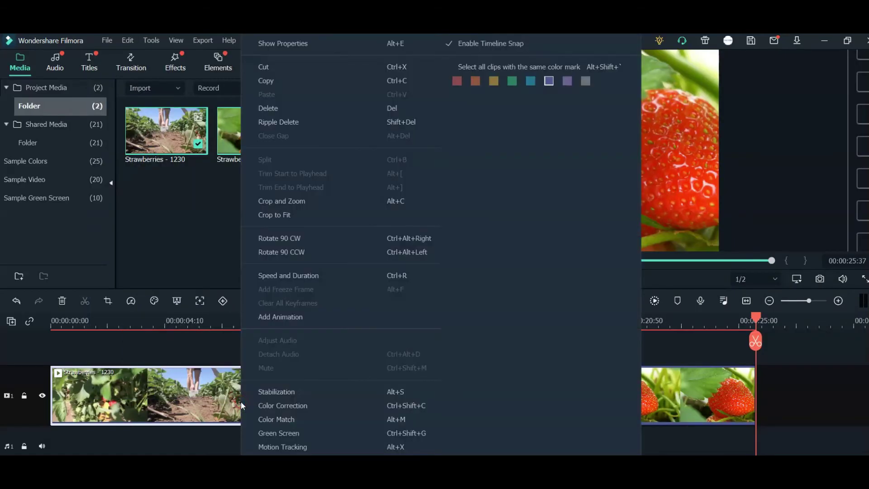
right_click(268, 407)
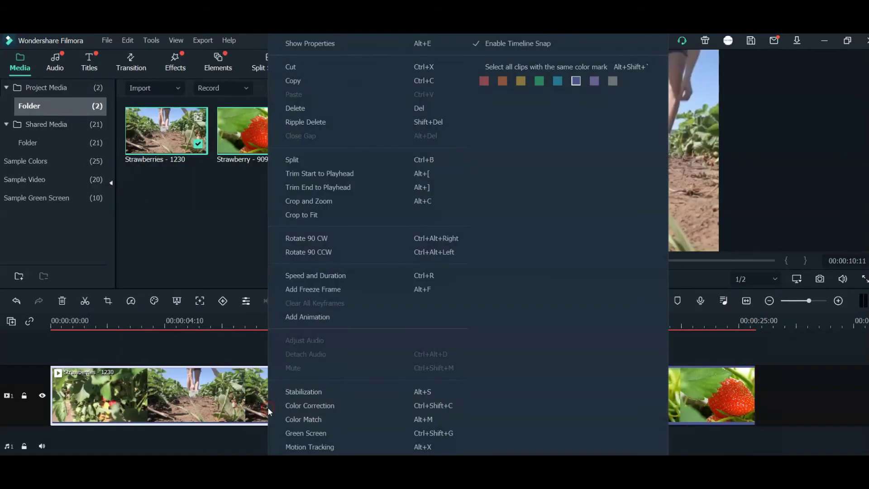
click(338, 215)
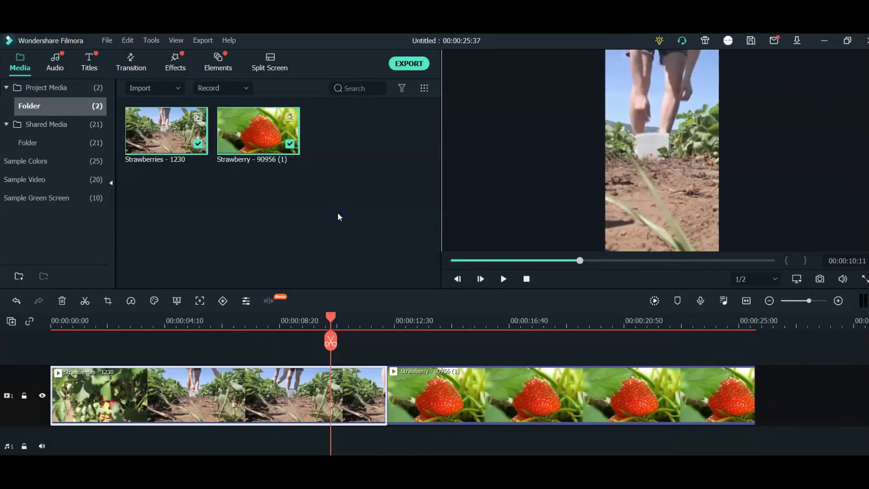
mouse_move(331, 317)
mouse_down()
mouse_move(486, 317)
mouse_move(304, 317)
mouse_move(247, 331)
mouse_move(479, 340)
mouse_move(323, 341)
mouse_up()
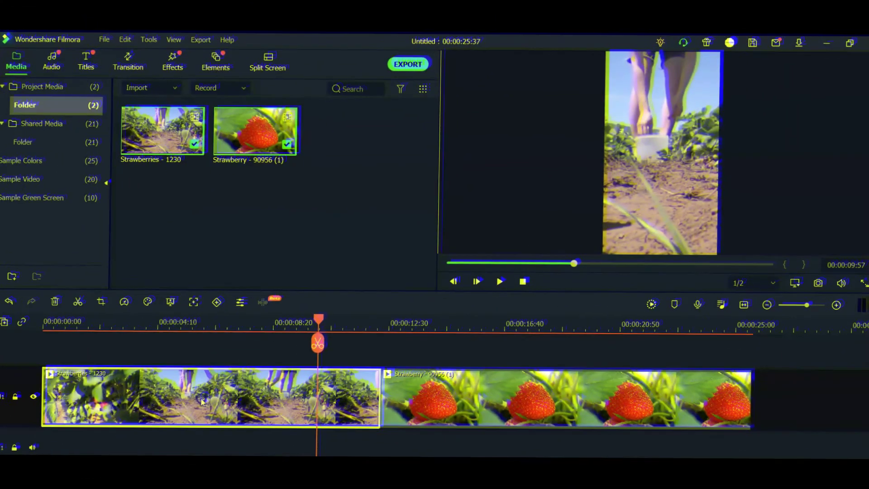
- Position the 202x360 crop box over the field footage, preview it, and apply the crop
right_click(210, 400)
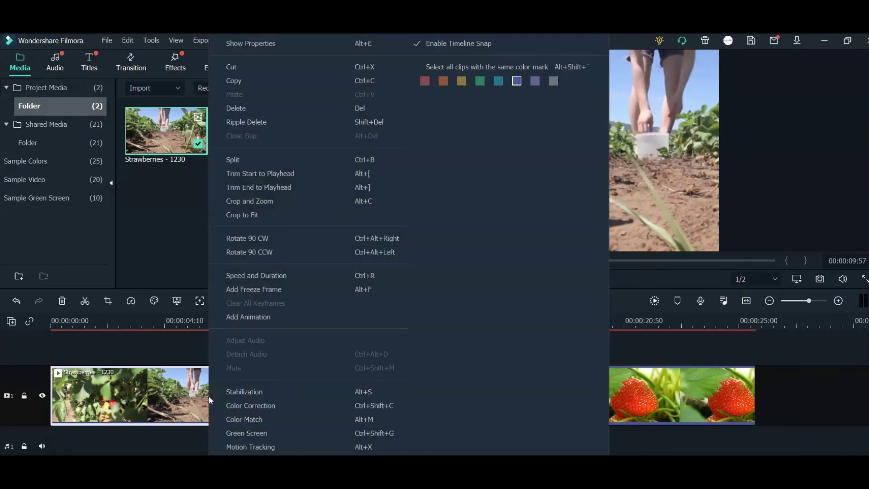
click(291, 201)
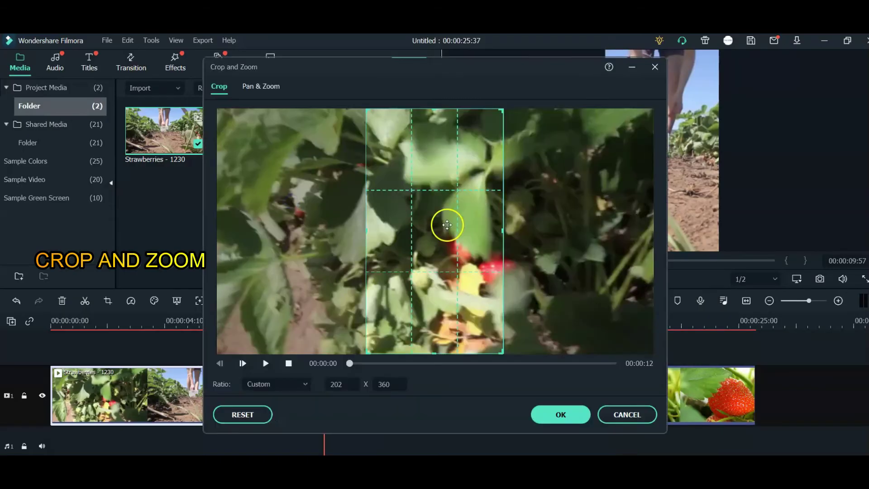
mouse_move(447, 225)
mouse_down()
mouse_move(619, 240)
mouse_move(411, 239)
mouse_move(625, 238)
mouse_move(405, 247)
mouse_move(492, 255)
mouse_up()
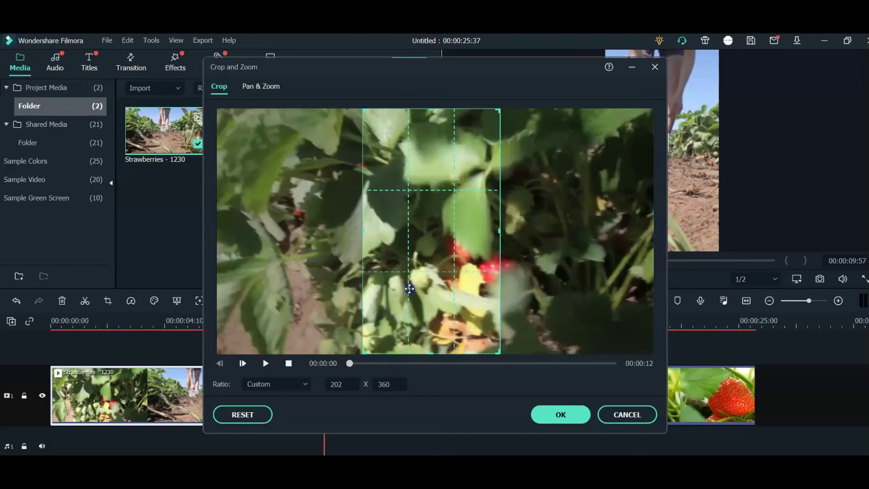
drag(388, 295, 397, 295)
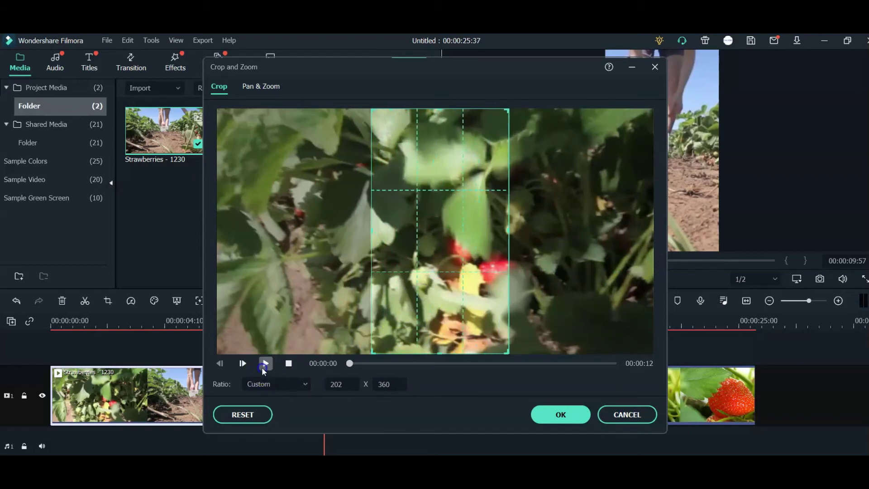
click(265, 364)
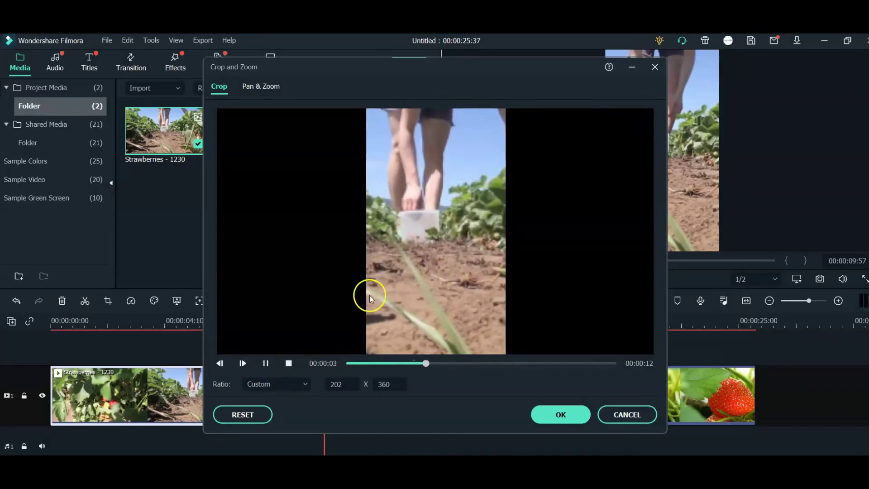
click(288, 364)
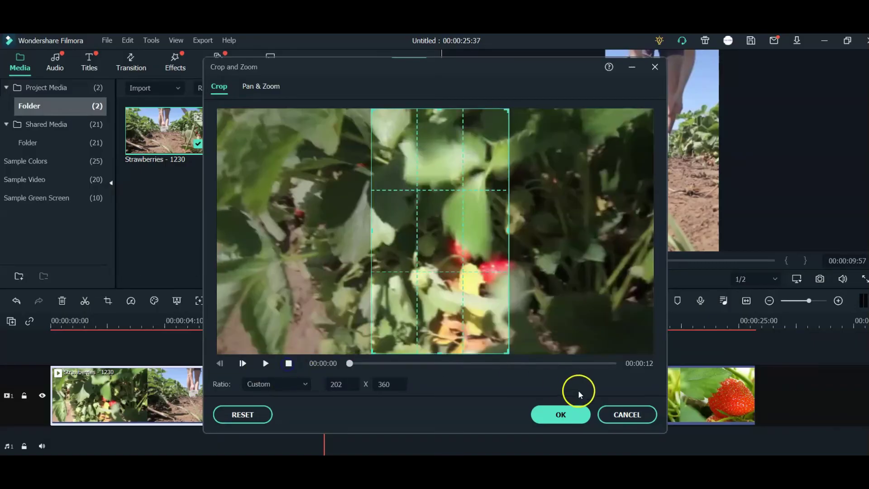
click(574, 415)
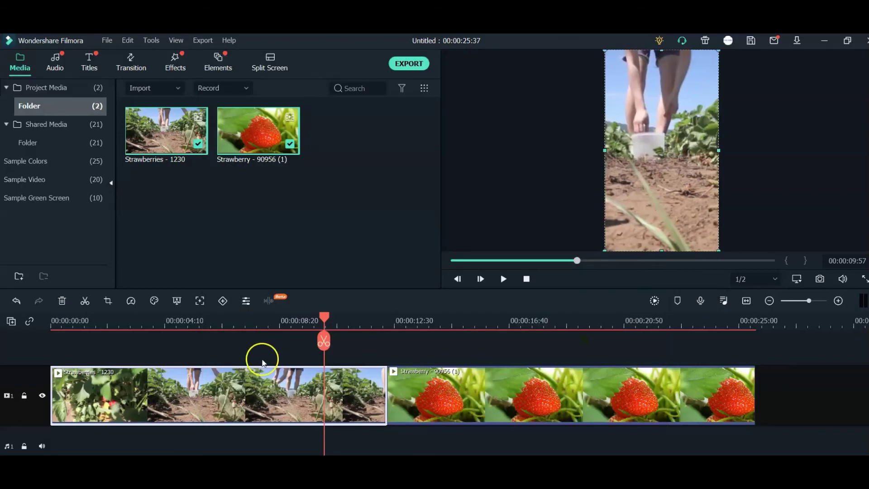
- Frame the strawberry close-up inside an 810x1440 crop box and apply it
drag(325, 319, 476, 319)
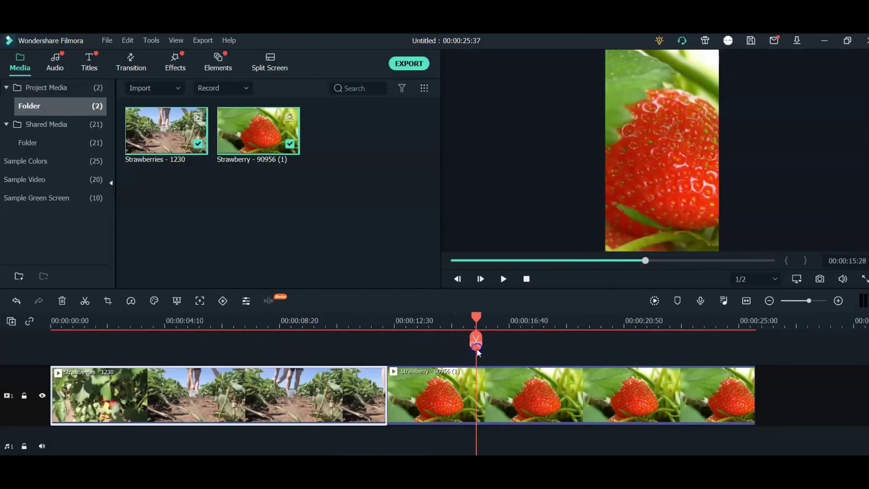
right_click(442, 408)
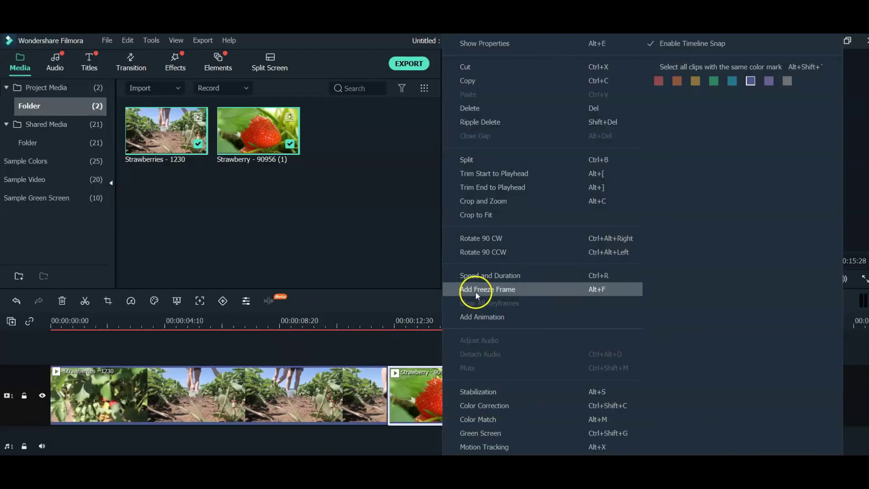
click(514, 205)
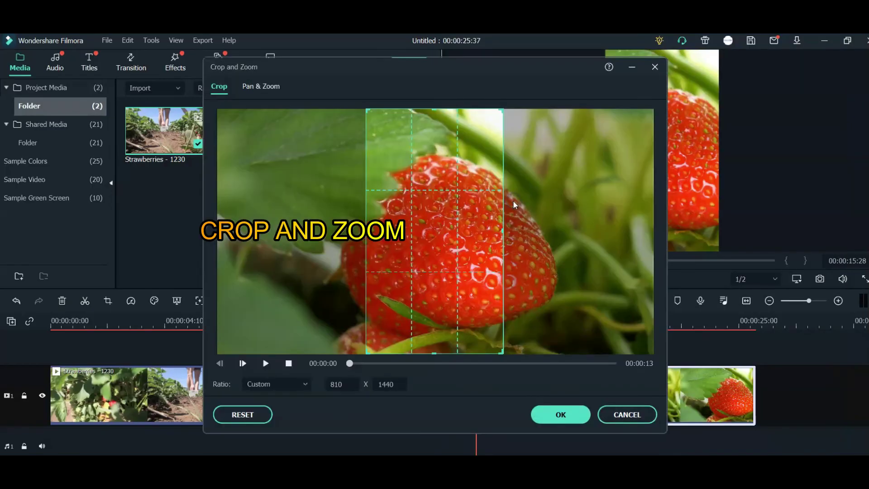
mouse_move(450, 235)
mouse_down()
mouse_move(501, 242)
mouse_move(404, 239)
mouse_move(428, 244)
mouse_up()
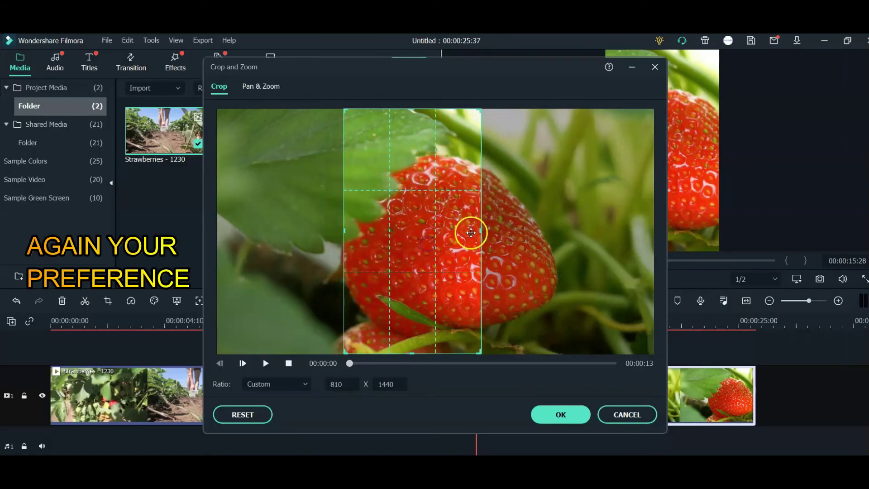
click(589, 412)
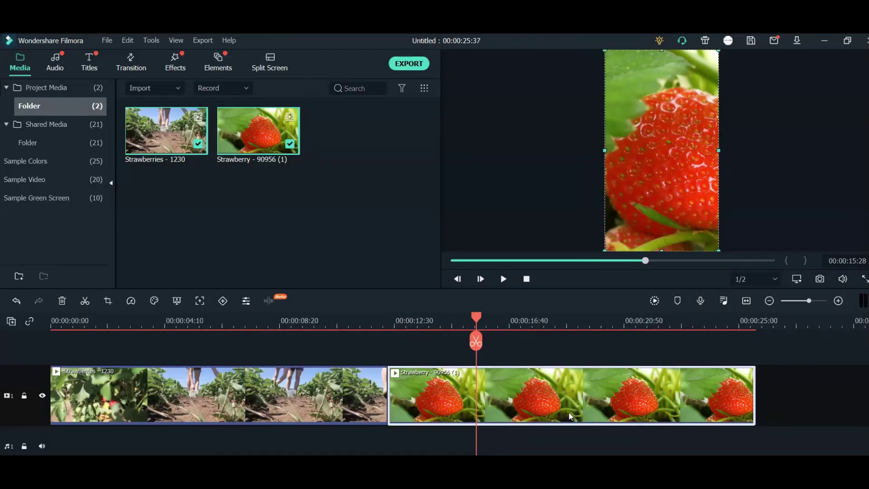
- Play back the cropped strawberry clip and scrub toward its end
click(523, 351)
click(504, 278)
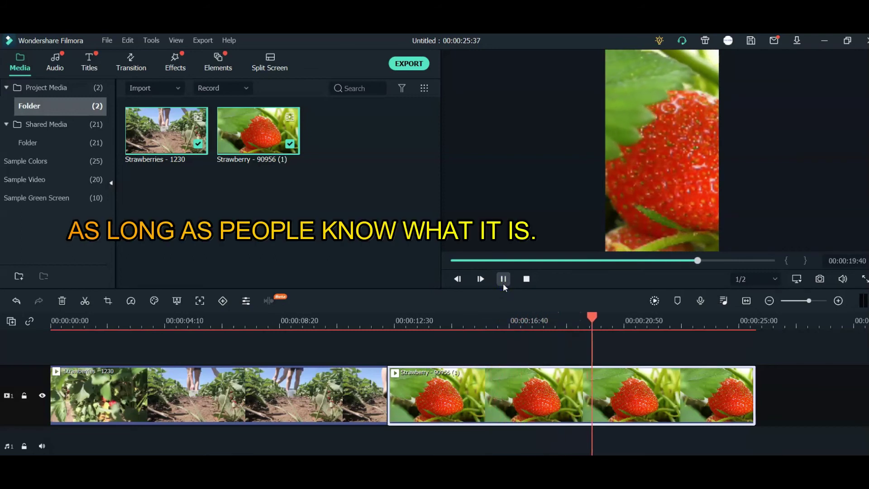
click(533, 319)
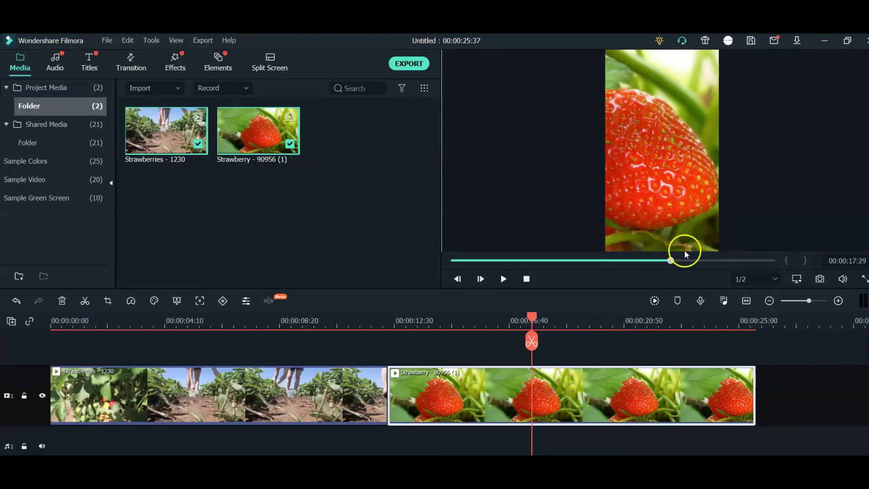
drag(680, 258, 772, 270)
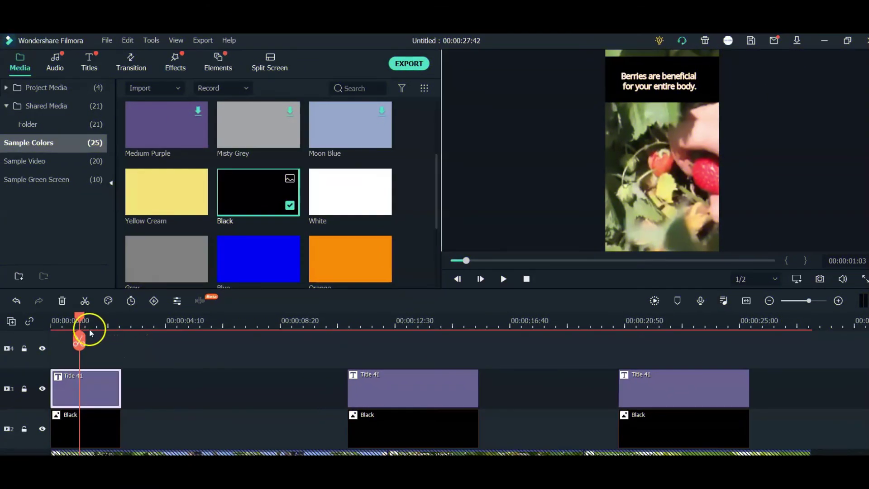
- Scrub the playhead back to preview the first title
mouse_move(64, 317)
mouse_down()
mouse_move(168, 333)
mouse_move(424, 337)
mouse_move(55, 340)
mouse_up()
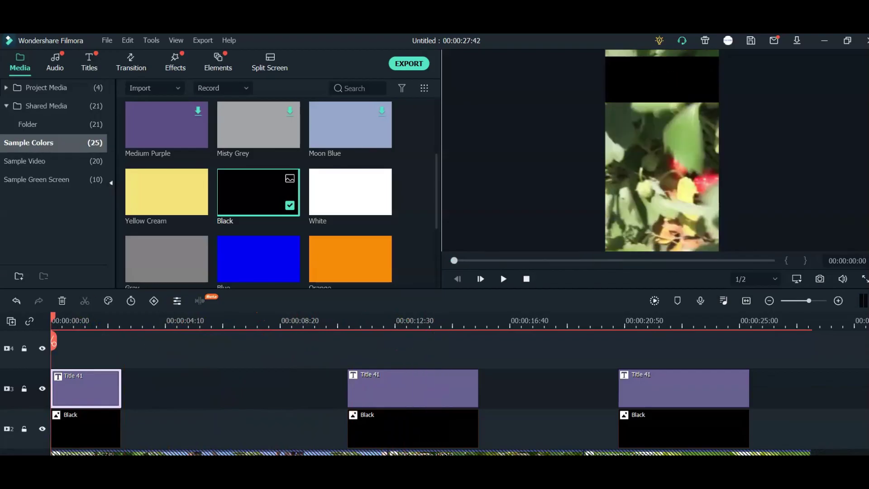
- Export an MP4 named 'Strawberry Video' at Best quality
click(403, 64)
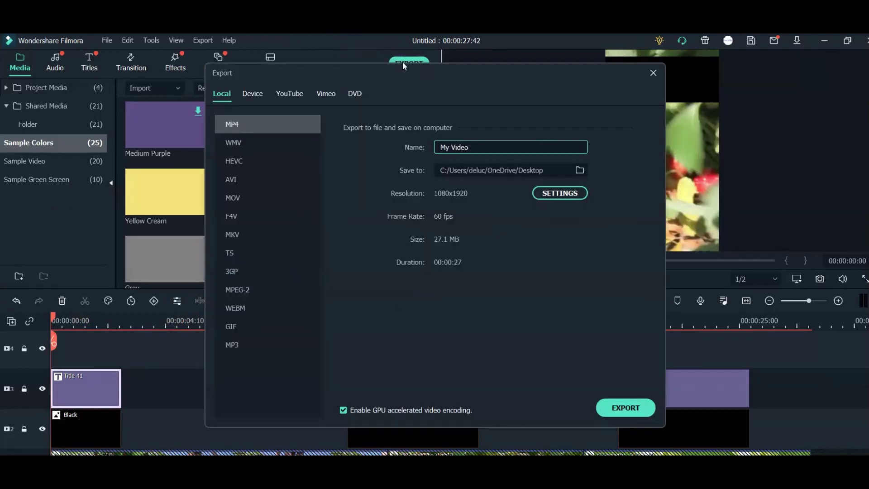
key(ctrl+a)
text(Strawberry Video)
click(565, 193)
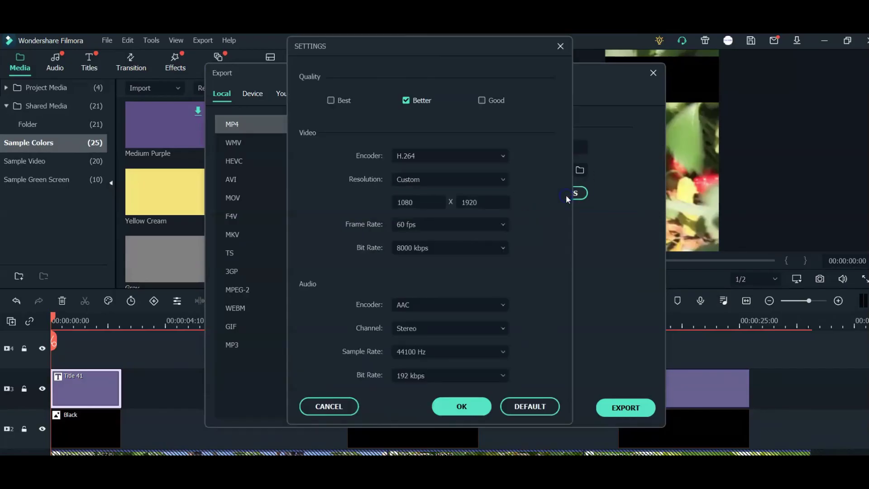
click(331, 101)
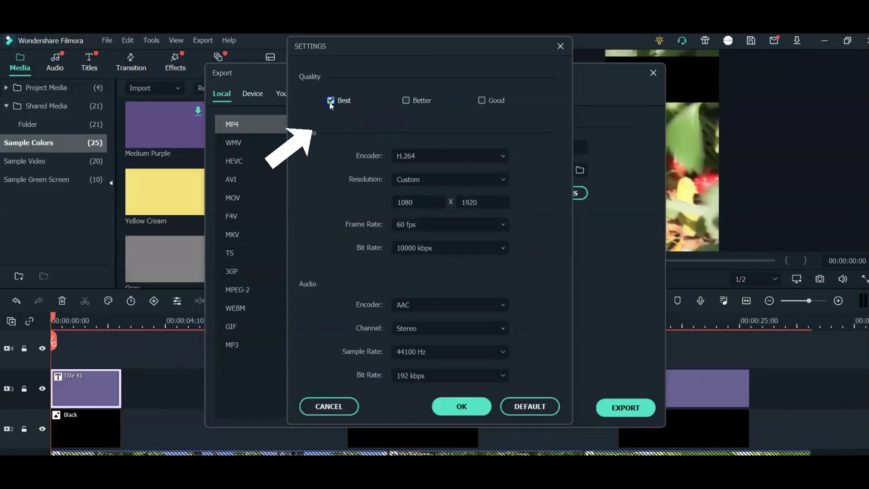
click(461, 406)
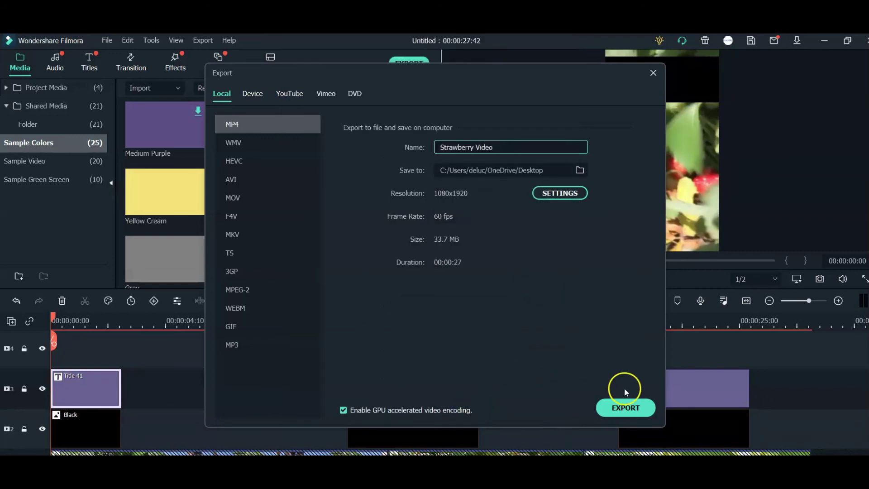
click(623, 411)
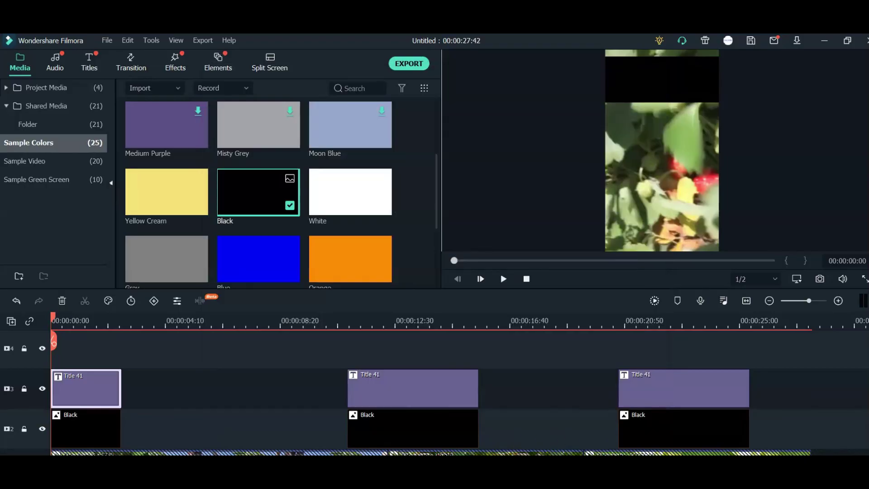